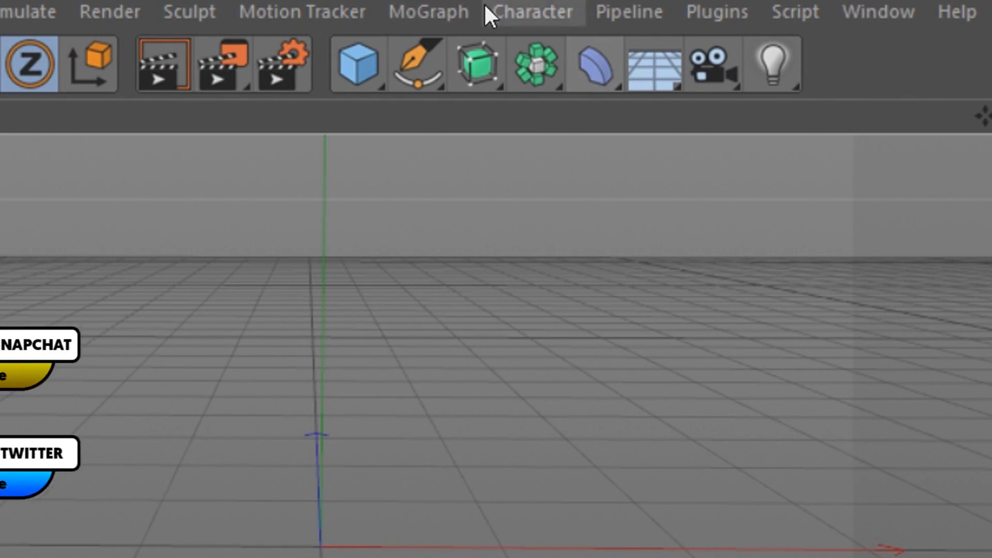
Add a MoText object and replace its placeholder text with SAVAGE.
{"action": "left_click", "coordinate": [396, 19]}
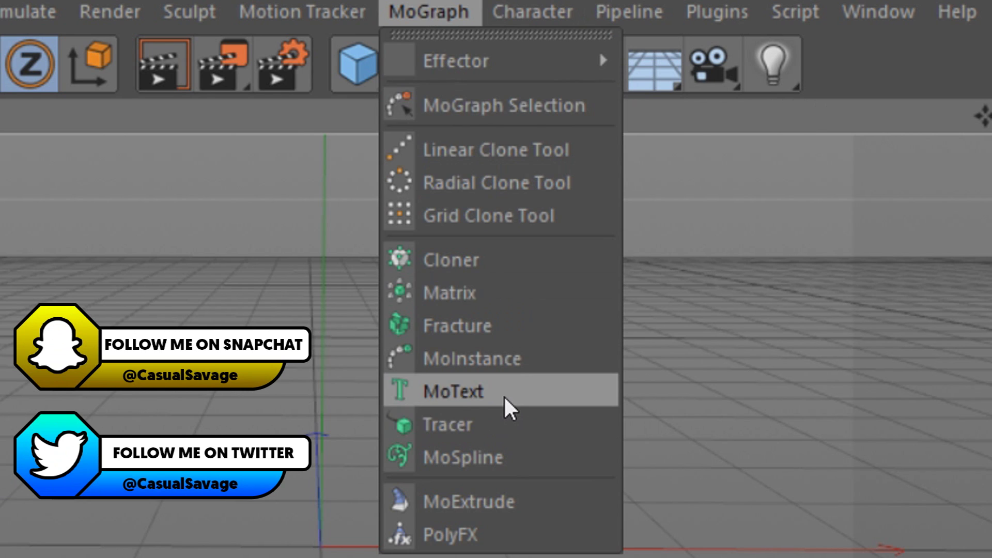
{"action": "left_click", "coordinate": [503, 397]}
{"action": "left_click_drag", "start_coordinate": [724, 379], "coordinate": [642, 365]}
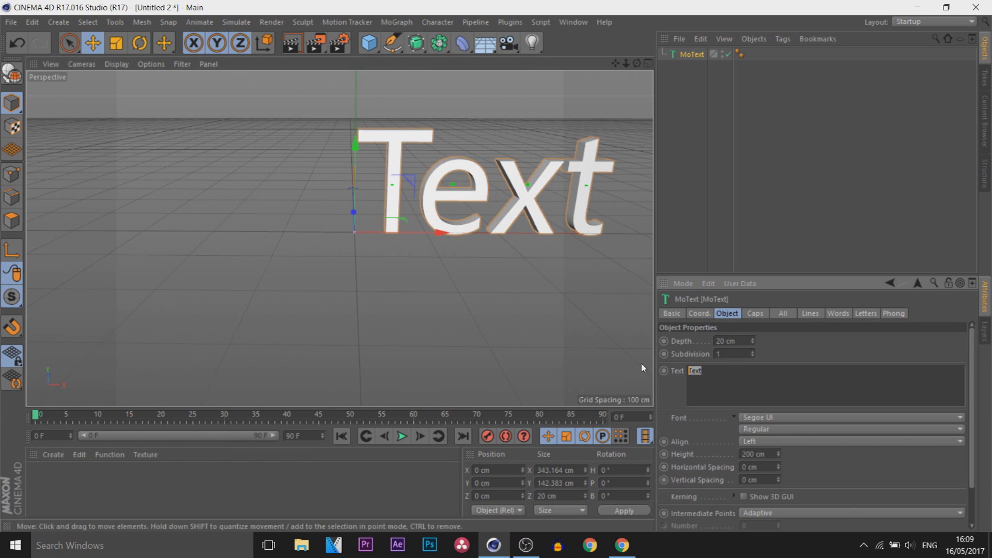
{"action": "type", "text": "SAVA"}
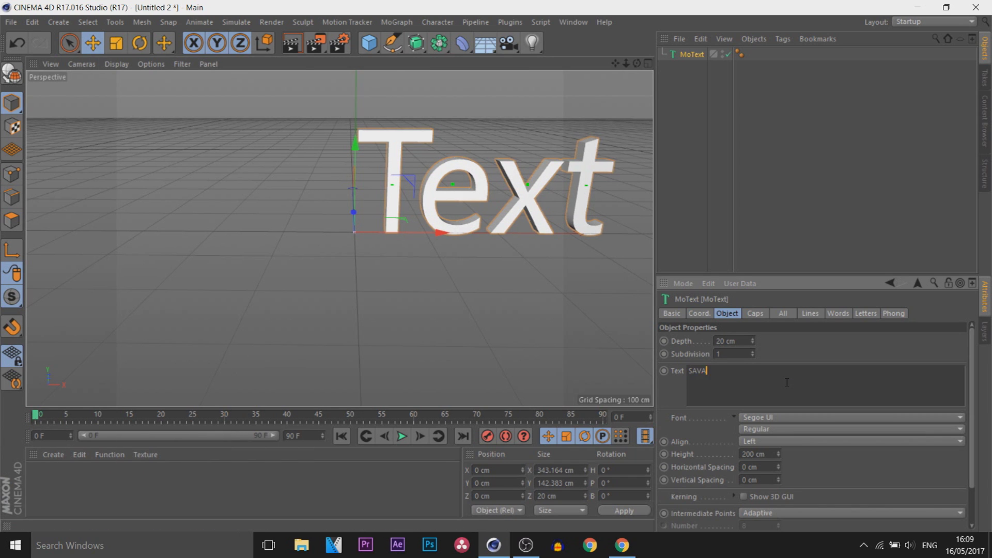
{"action": "type", "text": "GE"}
{"action": "key", "text": "ctrl+Return"}
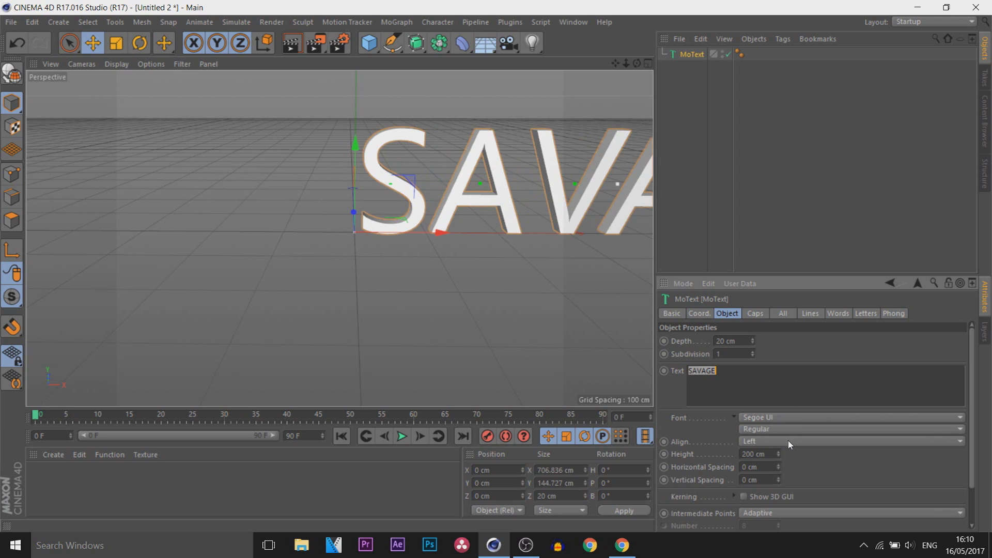
Set the text alignment to Middle and choose the Evogria font.
{"action": "left_click", "coordinate": [765, 442]}
{"action": "left_click", "coordinate": [766, 468]}
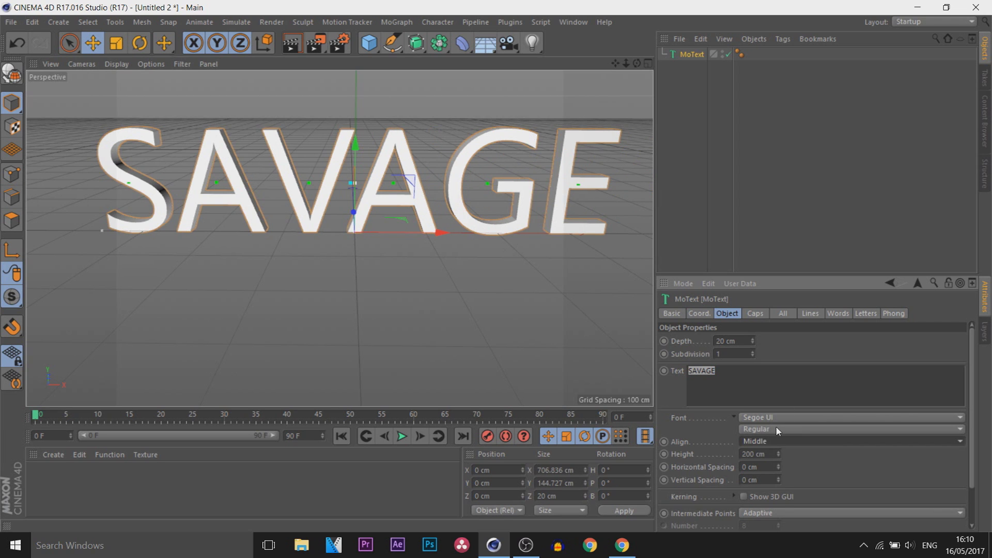
{"action": "left_click", "coordinate": [781, 422]}
{"action": "scroll", "coordinate": [795, 303], "scroll_direction": "up", "scroll_amount": 15}
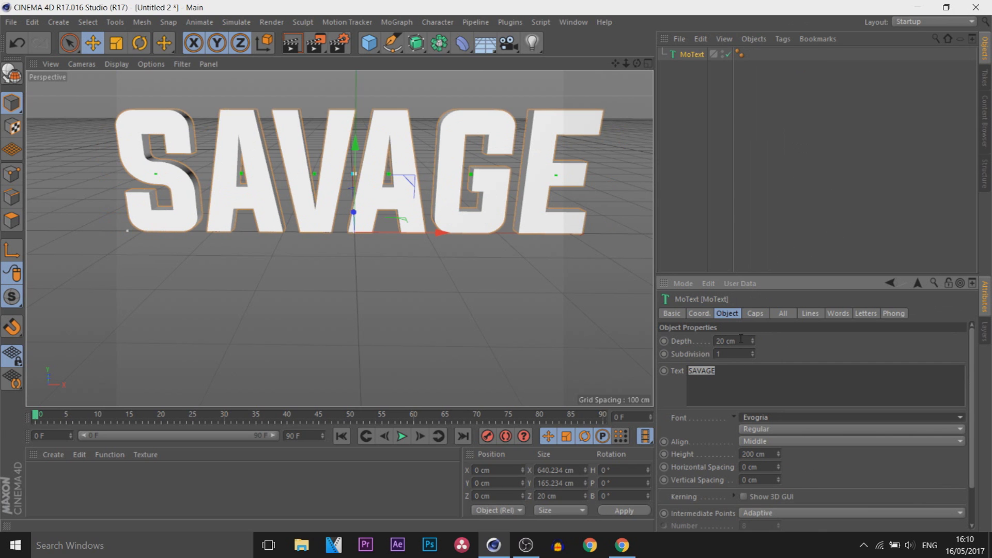
Give the text a 50 cm extrusion depth and reselect the MoText object.
{"action": "left_click", "coordinate": [741, 339]}
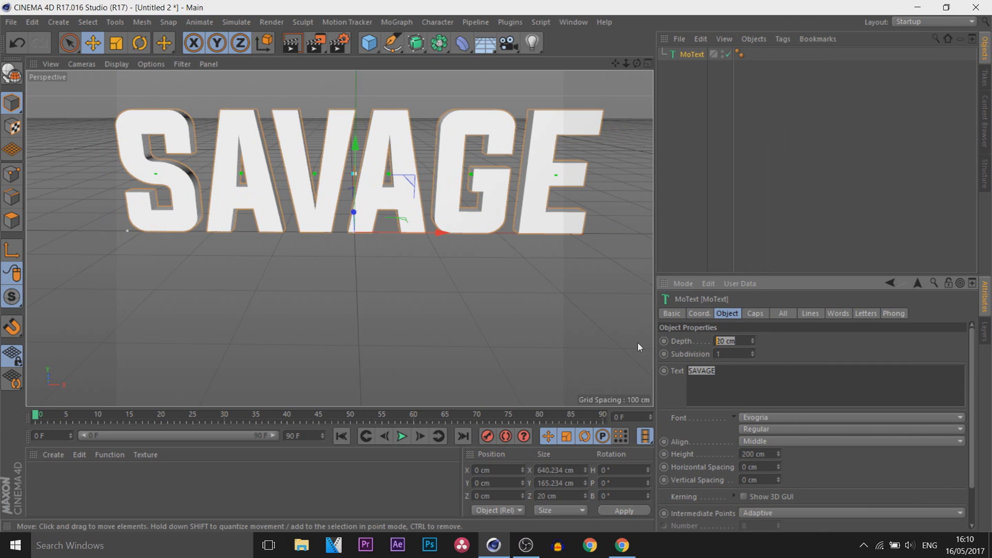
{"action": "type", "text": "50"}
{"action": "key", "text": "Return"}
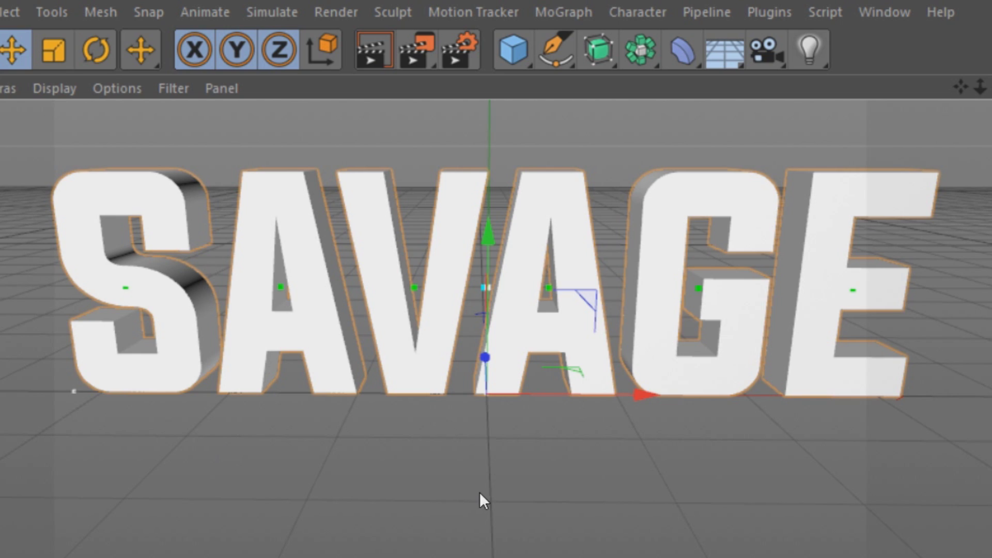
{"action": "left_click", "coordinate": [479, 492]}
{"action": "scroll", "coordinate": [564, 270], "scroll_direction": "down", "scroll_amount": 2}
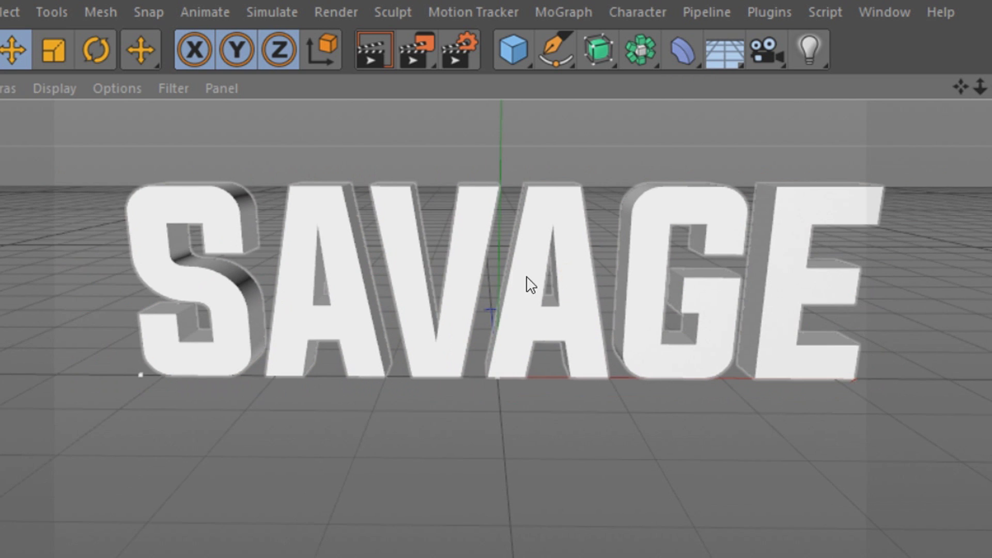
{"action": "left_click", "coordinate": [498, 338]}
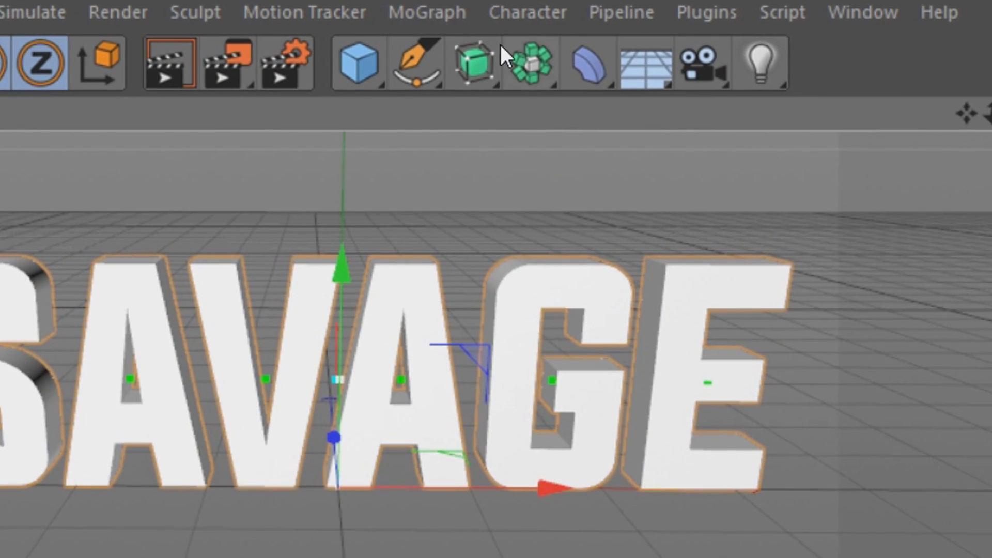
Add a Random effector to the SAVAGE MoText from the MoGraph Effector menu.
{"action": "left_click", "coordinate": [444, 11]}
{"action": "mouse_move", "coordinate": [447, 58]}
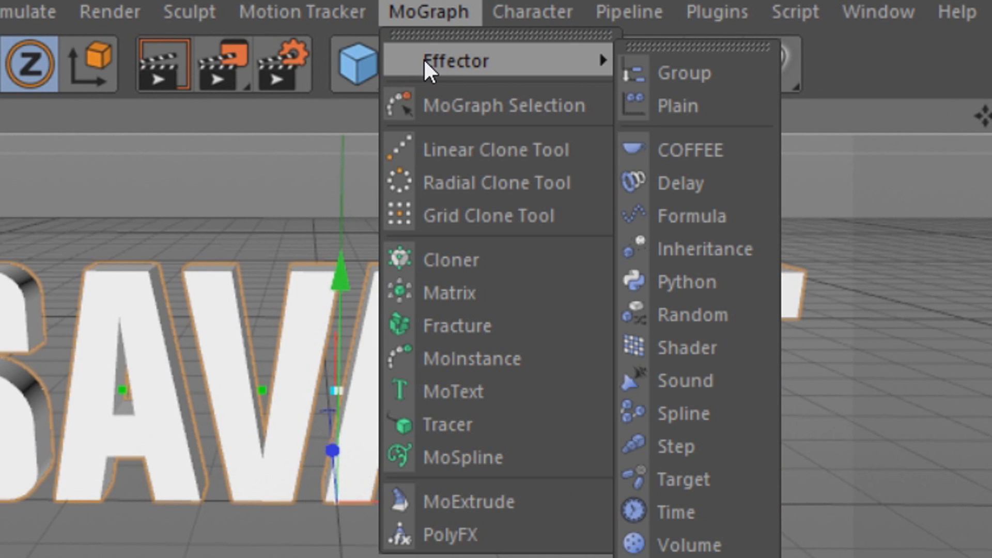
{"action": "left_click", "coordinate": [736, 318]}
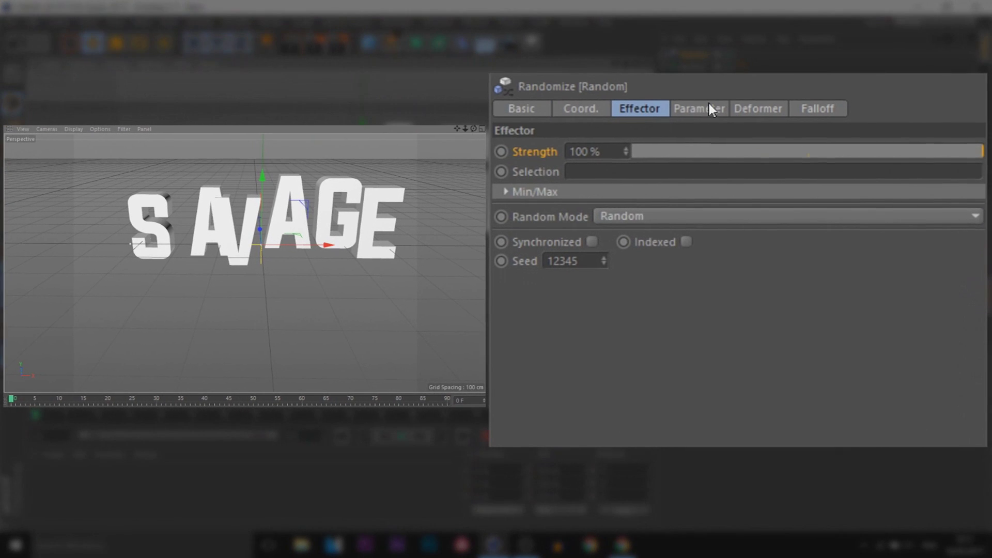
In the Random effector's parameters, turn off Position and turn on Rotation.
{"action": "left_click", "coordinate": [700, 109]}
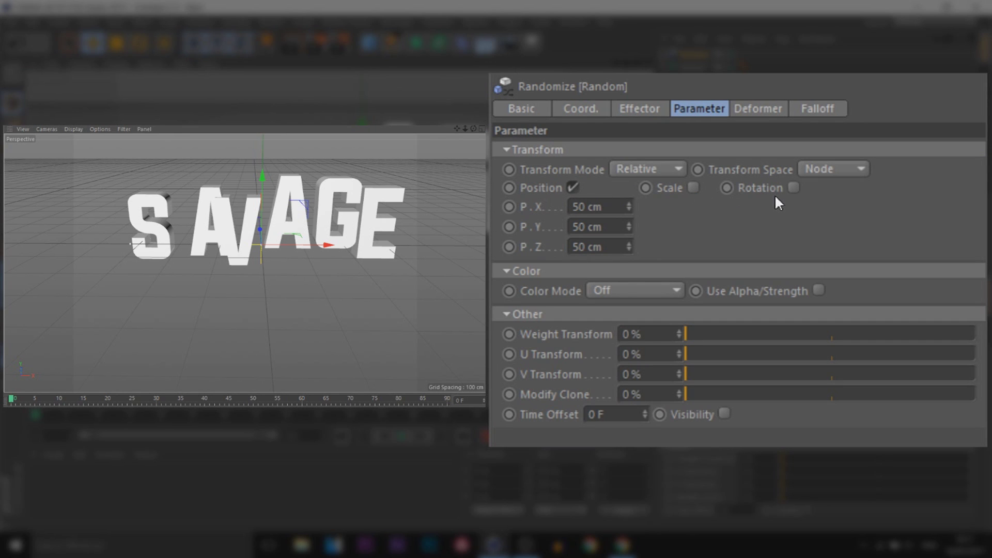
{"action": "left_click", "coordinate": [572, 187]}
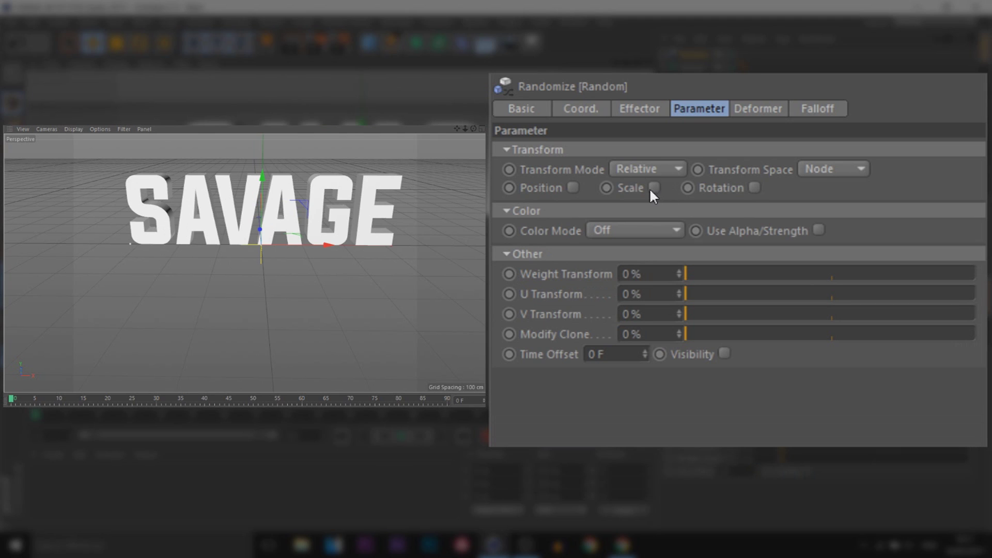
{"action": "left_click", "coordinate": [753, 190]}
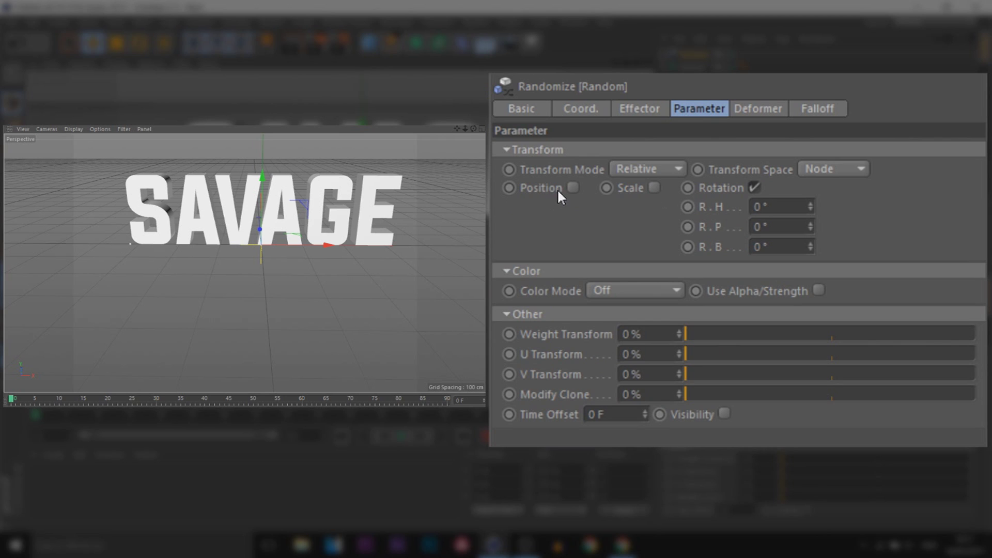
Set the rotation ranges to R.H 45°, R.P 90° and R.B 55°.
{"action": "left_click_drag", "start_coordinate": [777, 208], "coordinate": [726, 209]}
{"action": "type", "text": "45"}
{"action": "key", "text": "Return"}
{"action": "left_click_drag", "start_coordinate": [787, 230], "coordinate": [723, 222]}
{"action": "type", "text": "90"}
{"action": "key", "text": "Return"}
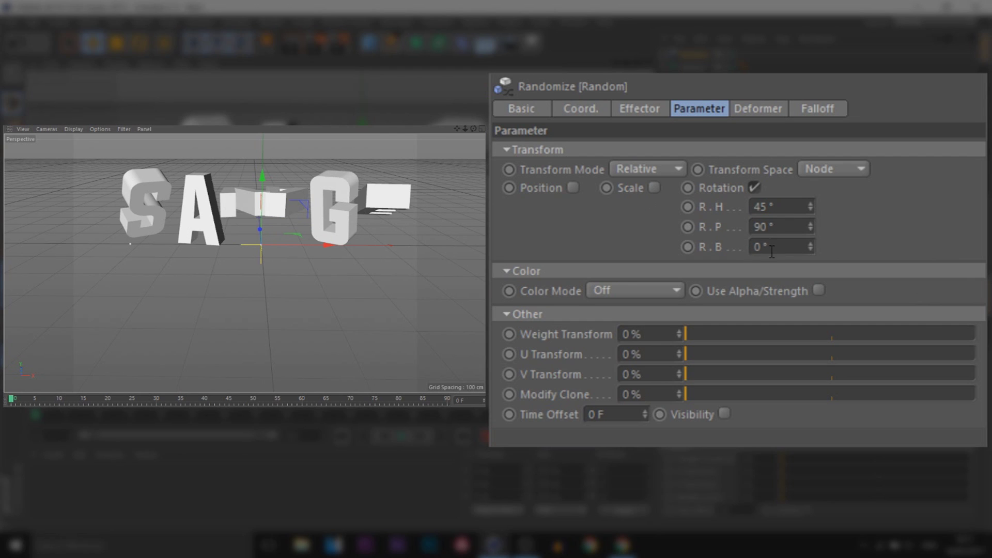
{"action": "double_click", "coordinate": [771, 247]}
{"action": "type", "text": "55"}
{"action": "key", "text": "Return"}
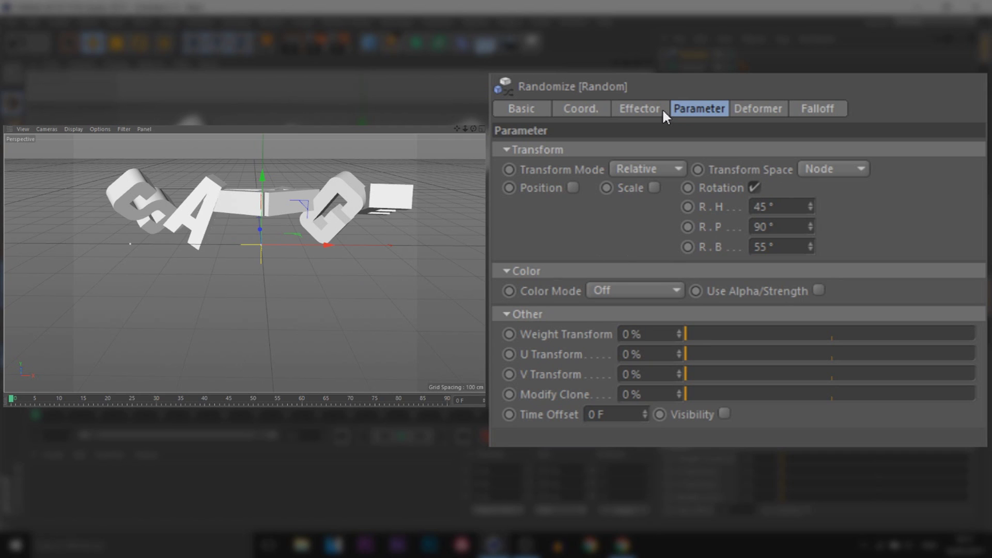
Keep the effector's Strength at 100% and keyframe it at frame 0.
{"action": "left_click", "coordinate": [649, 110]}
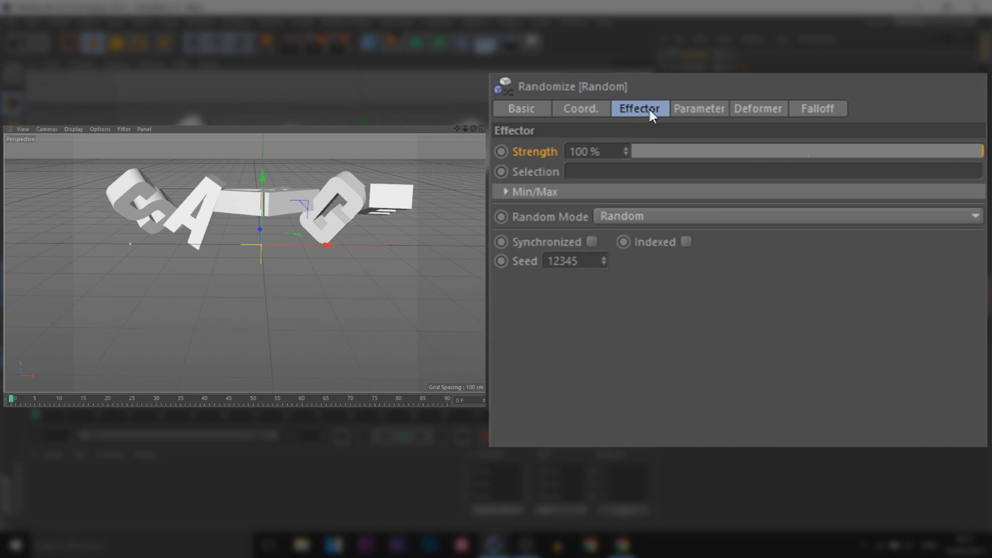
{"action": "left_click_drag", "start_coordinate": [979, 151], "coordinate": [969, 119]}
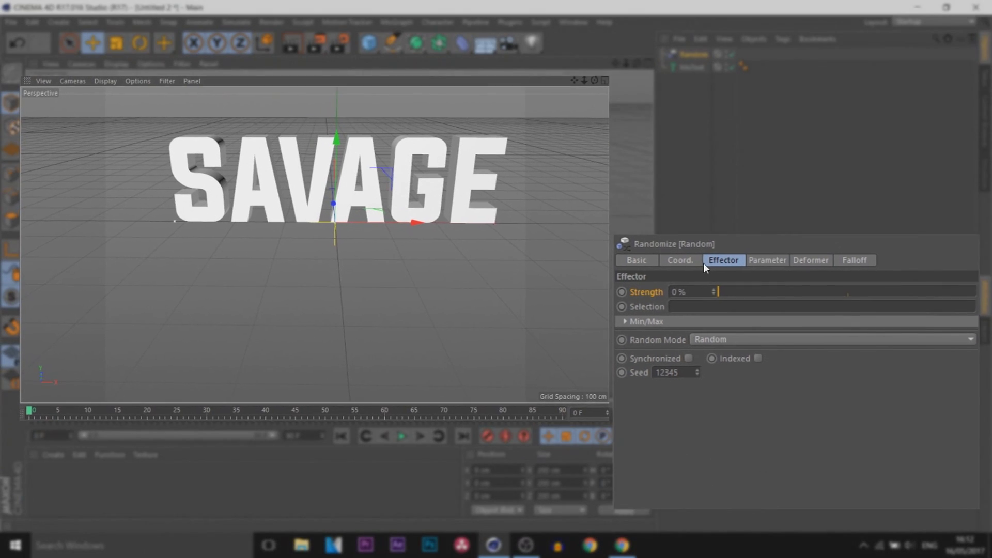
{"action": "left_click_drag", "start_coordinate": [749, 341], "coordinate": [974, 341]}
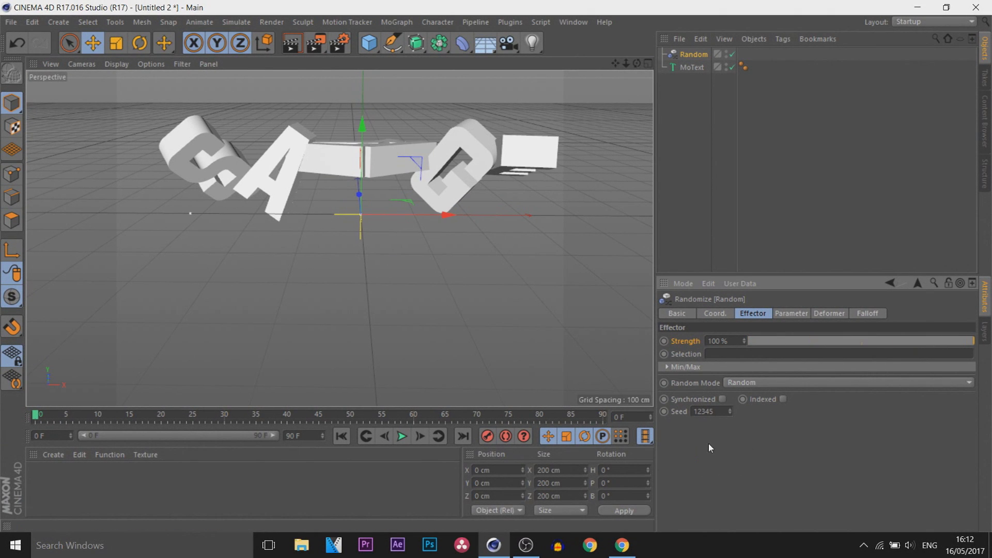
{"action": "left_click", "coordinate": [45, 413]}
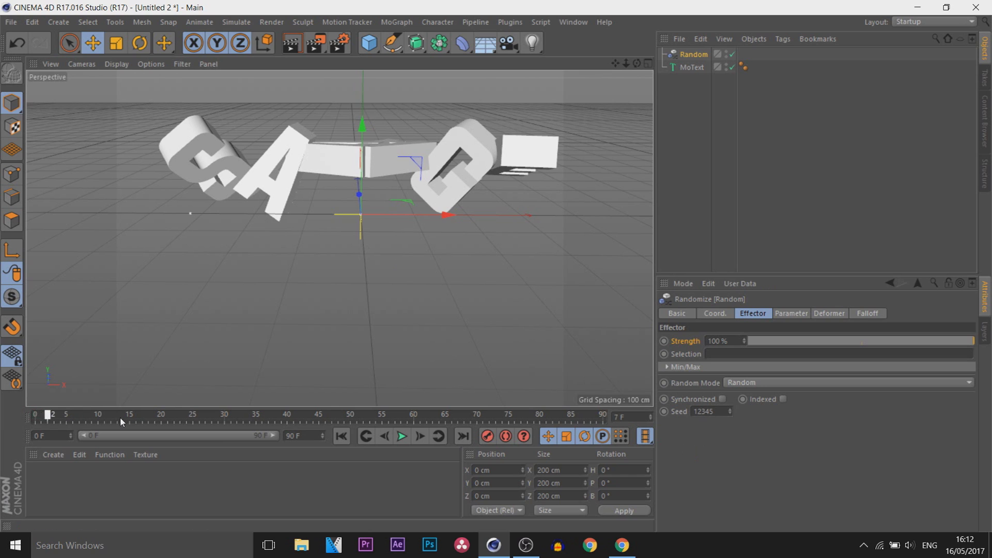
{"action": "left_click_drag", "start_coordinate": [120, 418], "coordinate": [3, 399]}
{"action": "left_click", "coordinate": [664, 341]}
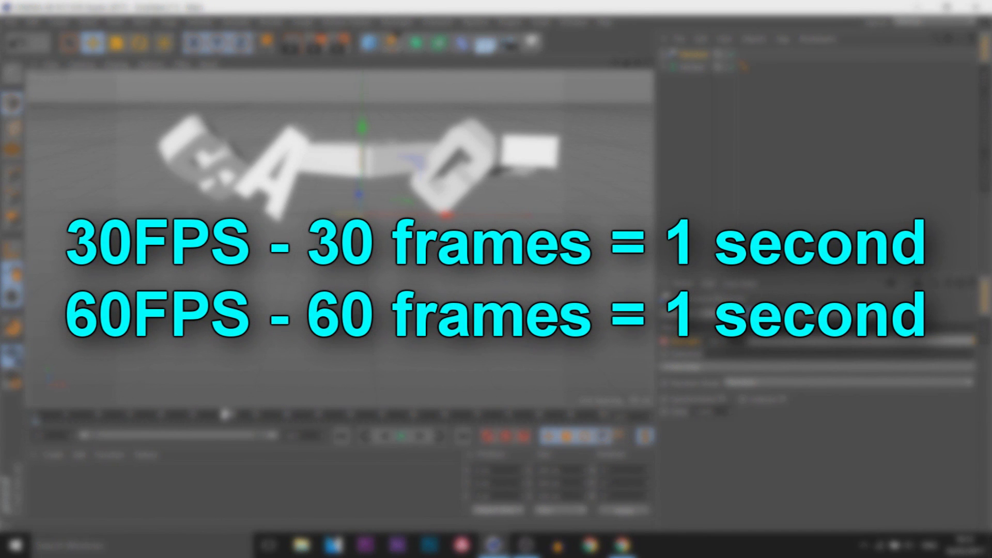
At frame 60, lower Strength to 0% and record a keyframe.
{"action": "left_click", "coordinate": [226, 414]}
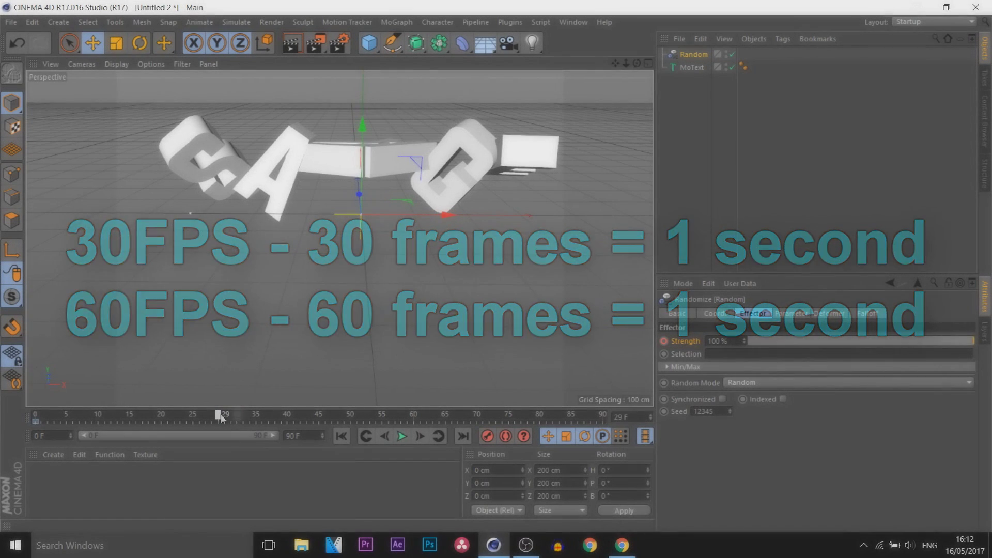
{"action": "left_click_drag", "start_coordinate": [226, 417], "coordinate": [414, 417]}
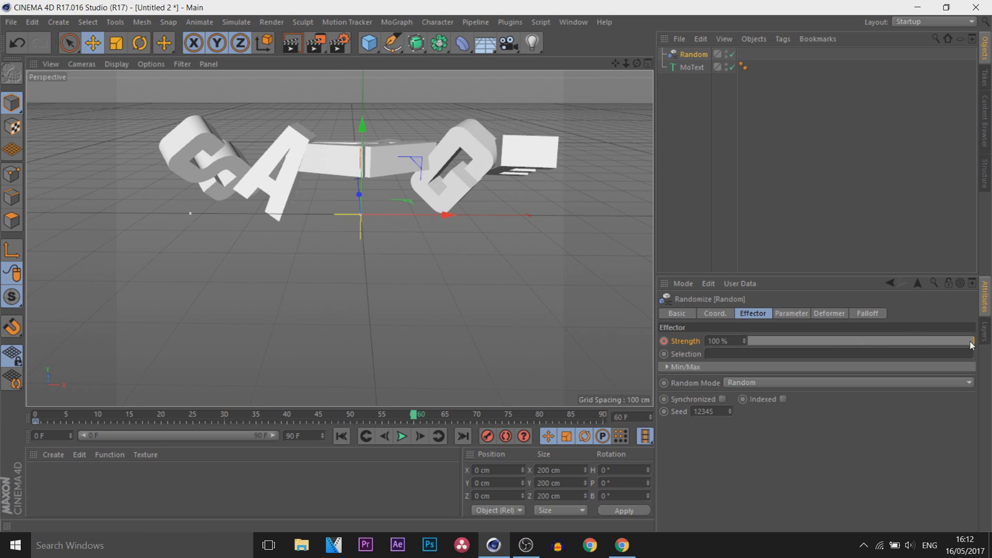
{"action": "left_click_drag", "start_coordinate": [971, 343], "coordinate": [719, 339]}
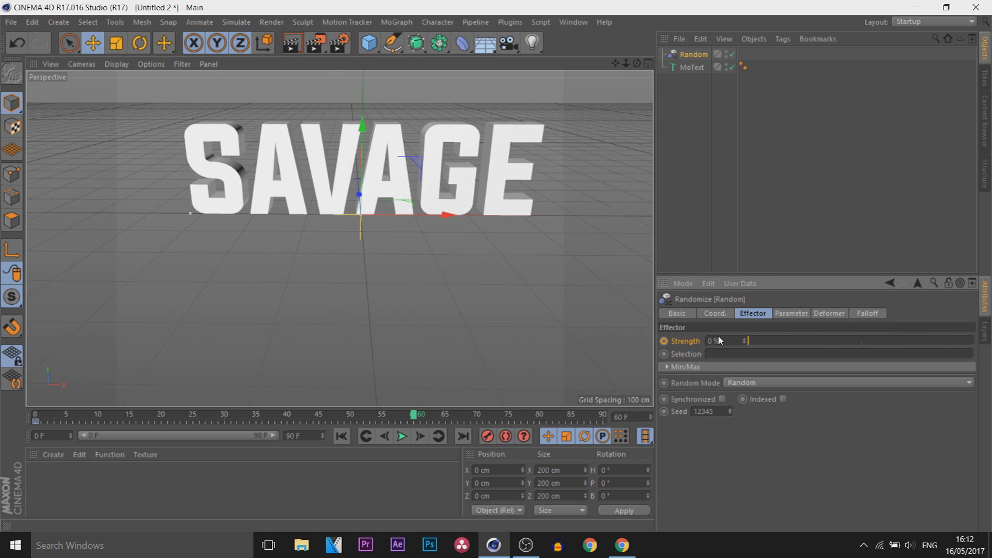
{"action": "left_click", "coordinate": [664, 341]}
Return to frame 0 and play back the tumbling letters assembling into SAVAGE.
{"action": "left_click", "coordinate": [36, 416]}
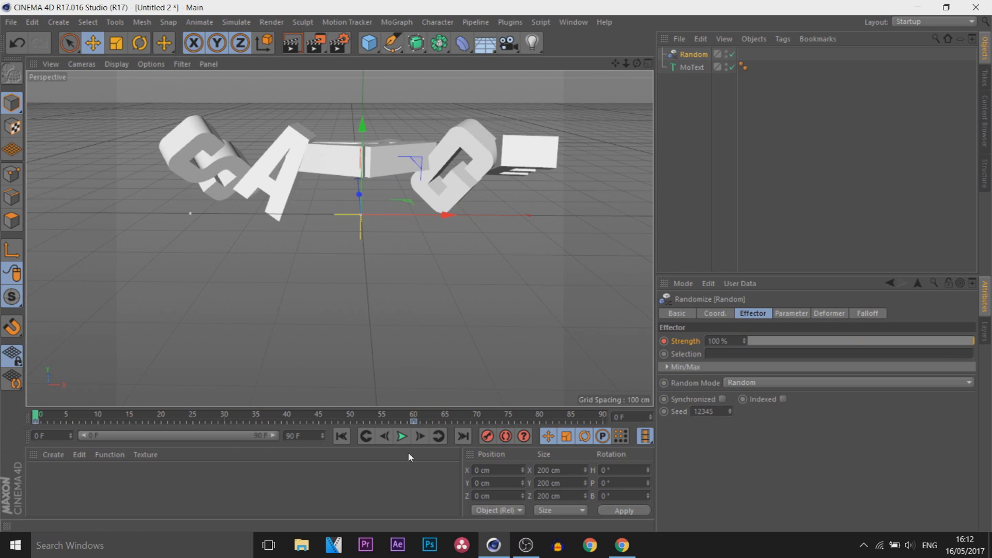
{"action": "left_click", "coordinate": [406, 438]}
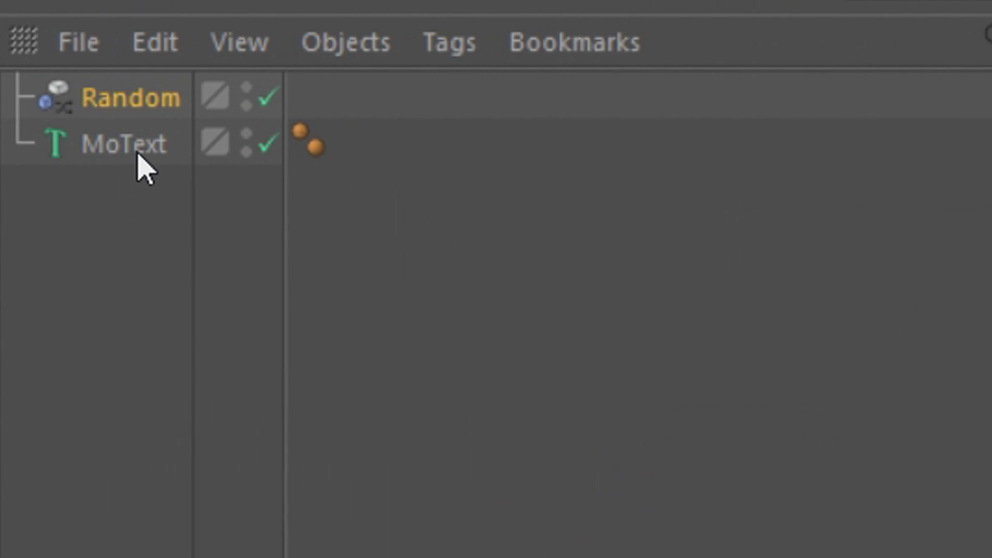
In the four-view layout, keyframe the MoText at frame 0 pushed far back along Z.
{"action": "left_click", "coordinate": [139, 153]}
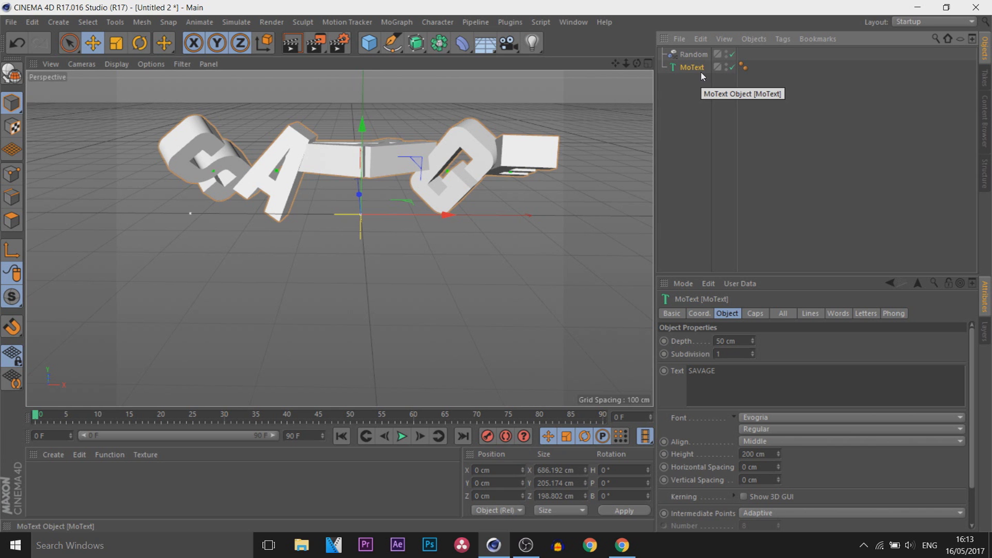
{"action": "left_click", "coordinate": [649, 63]}
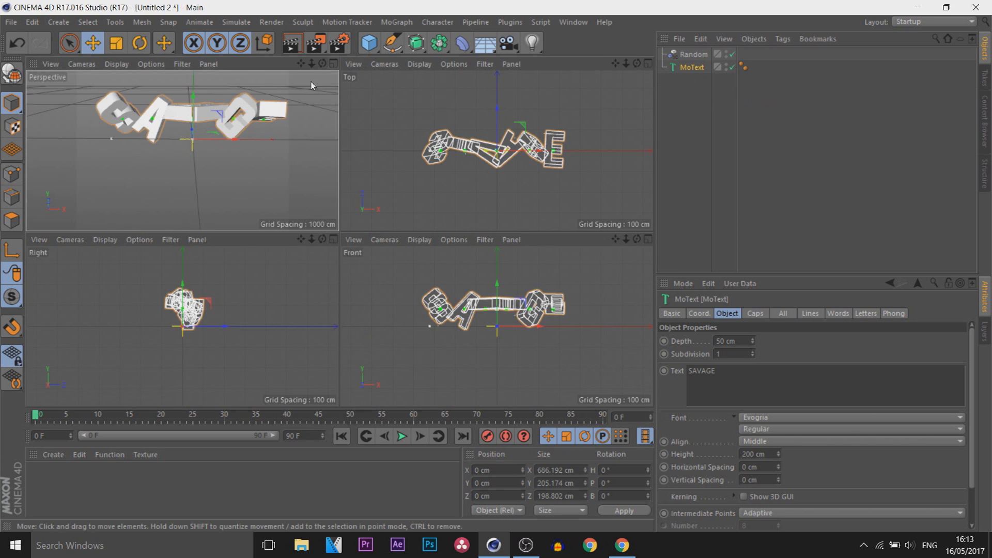
{"action": "left_click", "coordinate": [488, 435]}
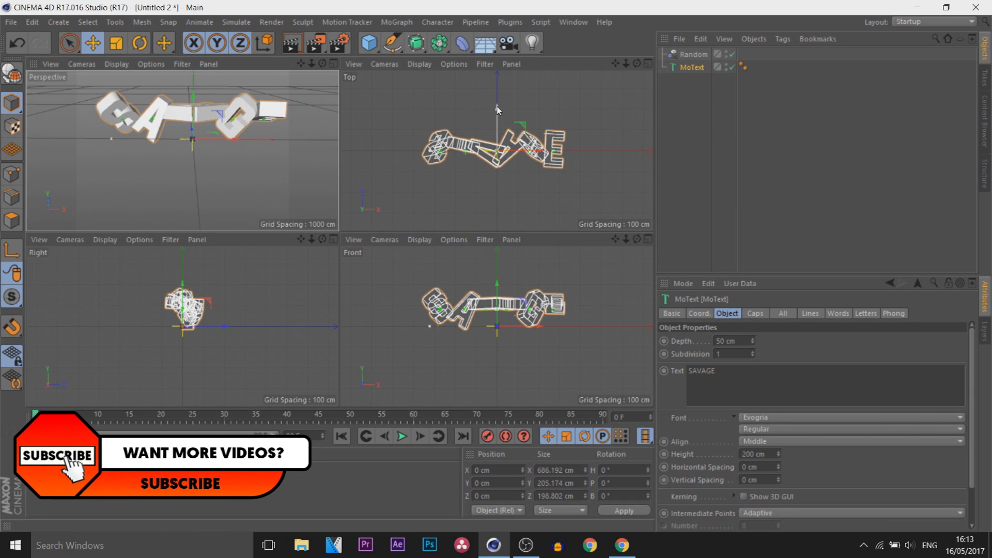
{"action": "left_click_drag", "start_coordinate": [498, 109], "coordinate": [496, 348]}
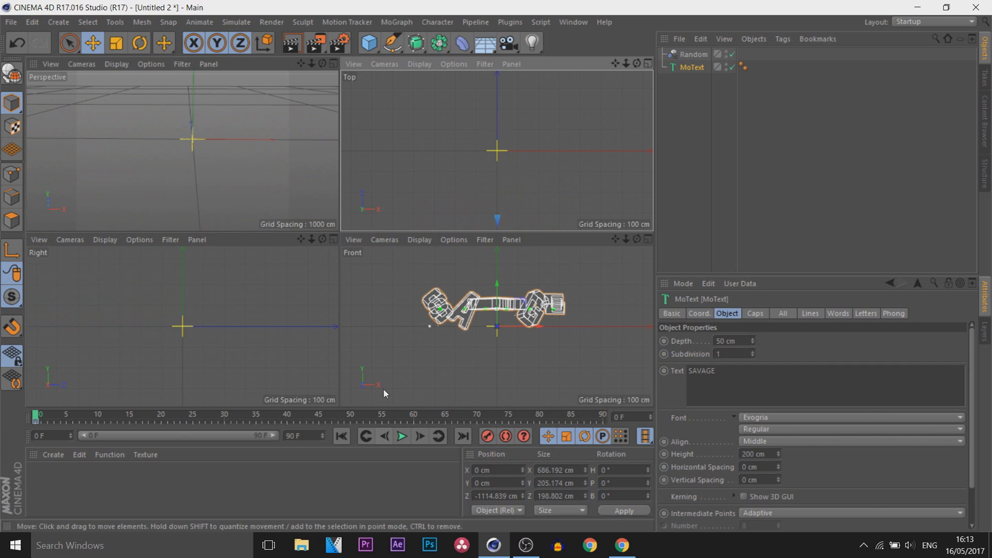
At frame 60, bring the MoText forward to Z −7.665 cm and record its position keyframe.
{"action": "left_click", "coordinate": [414, 416]}
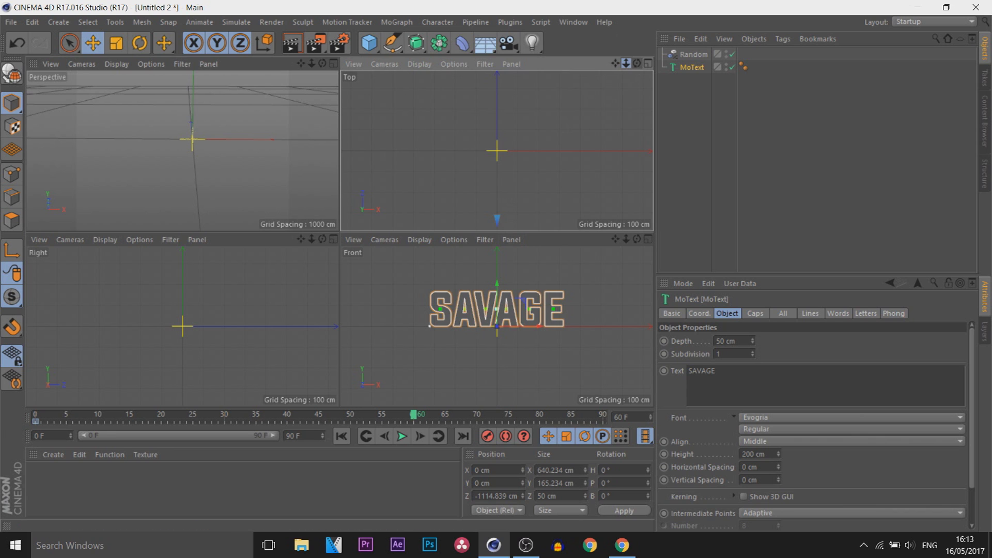
{"action": "left_click_drag", "start_coordinate": [626, 63], "coordinate": [580, 65]}
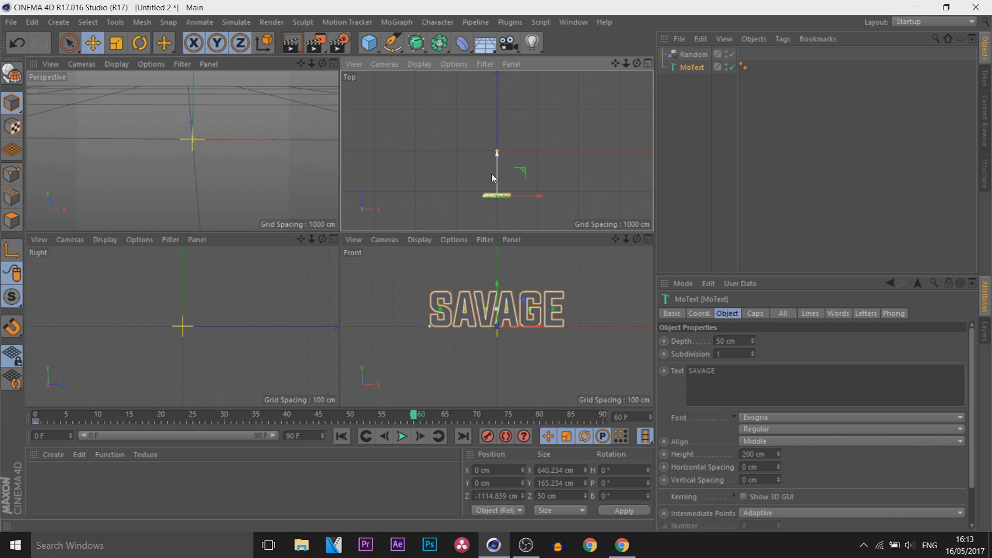
{"action": "left_click_drag", "start_coordinate": [499, 177], "coordinate": [512, 132]}
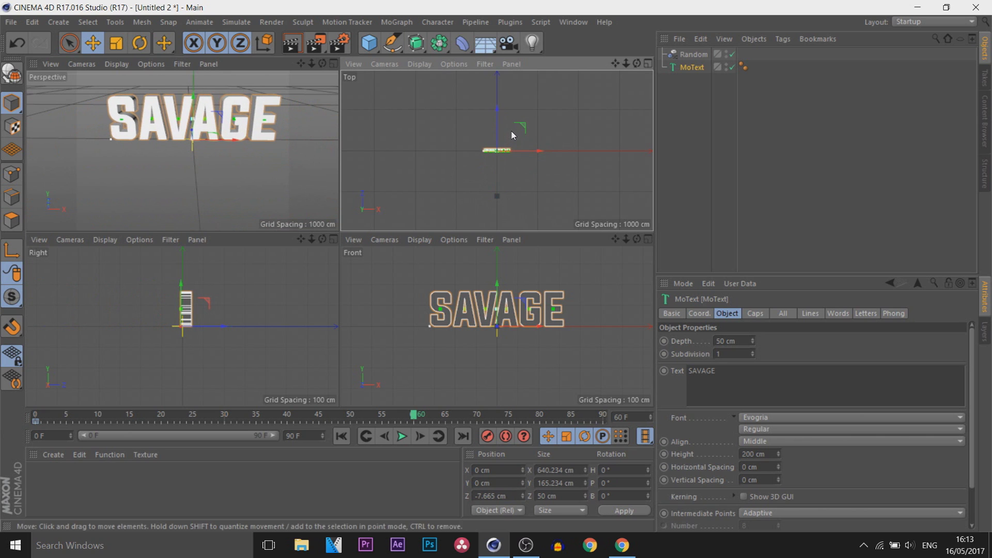
{"action": "left_click", "coordinate": [489, 437]}
{"action": "scroll", "coordinate": [99, 334], "scroll_direction": "down", "scroll_amount": 1}
{"action": "left_click_drag", "start_coordinate": [107, 335], "coordinate": [72, 345]}
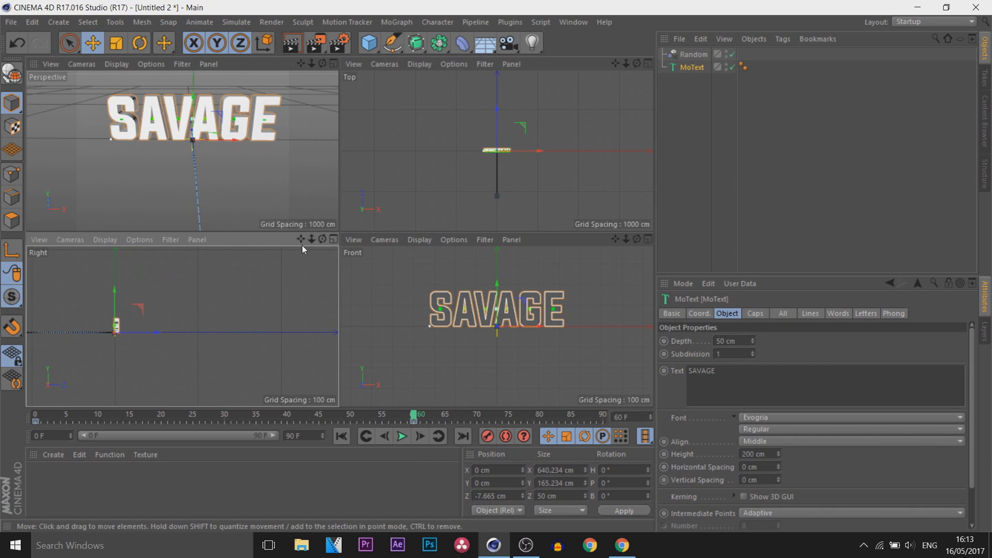
{"action": "left_click_drag", "start_coordinate": [301, 239], "coordinate": [354, 231]}
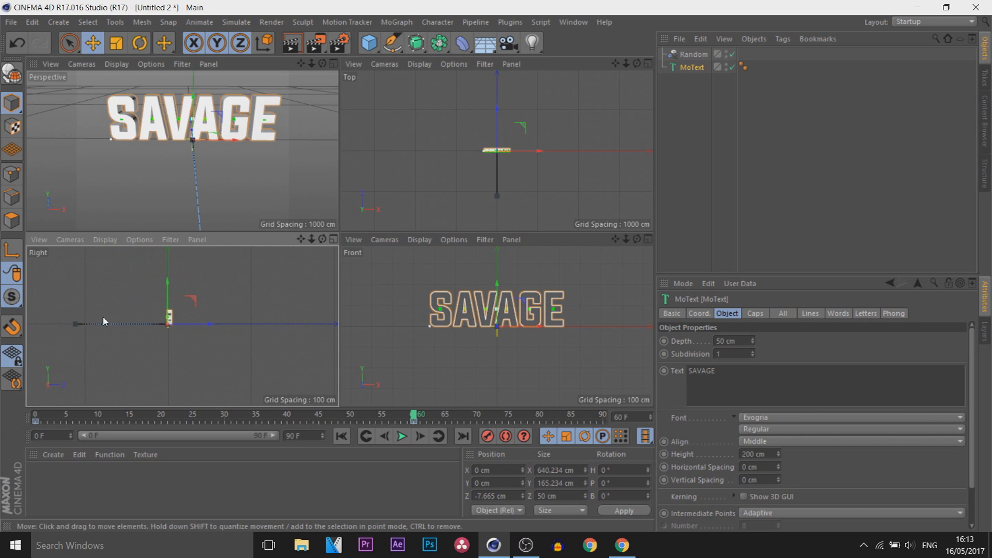
{"action": "key", "text": "F1"}
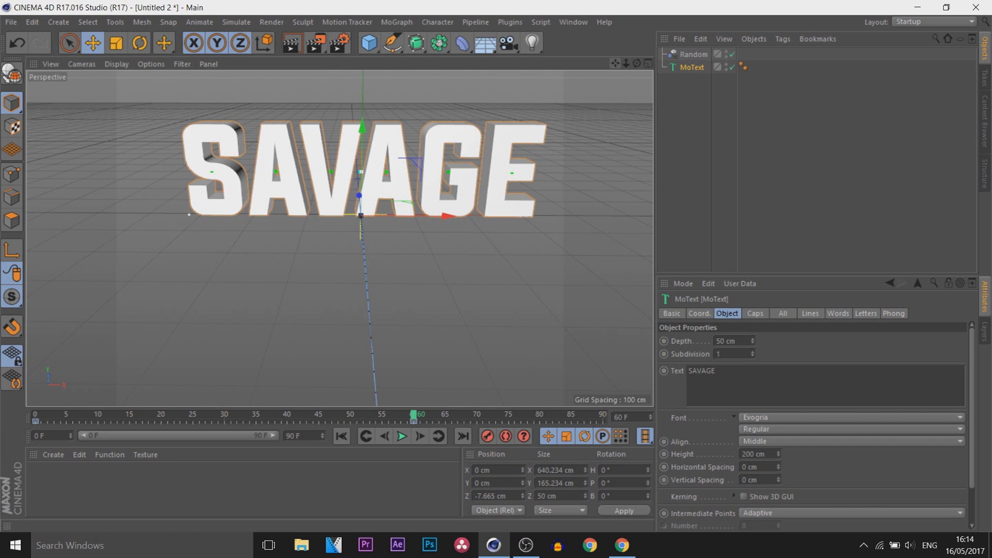
Reframe the perspective view and play the animation, stopping once SAVAGE settles around frame 78.
{"action": "left_click_drag", "start_coordinate": [615, 63], "coordinate": [598, 89]}
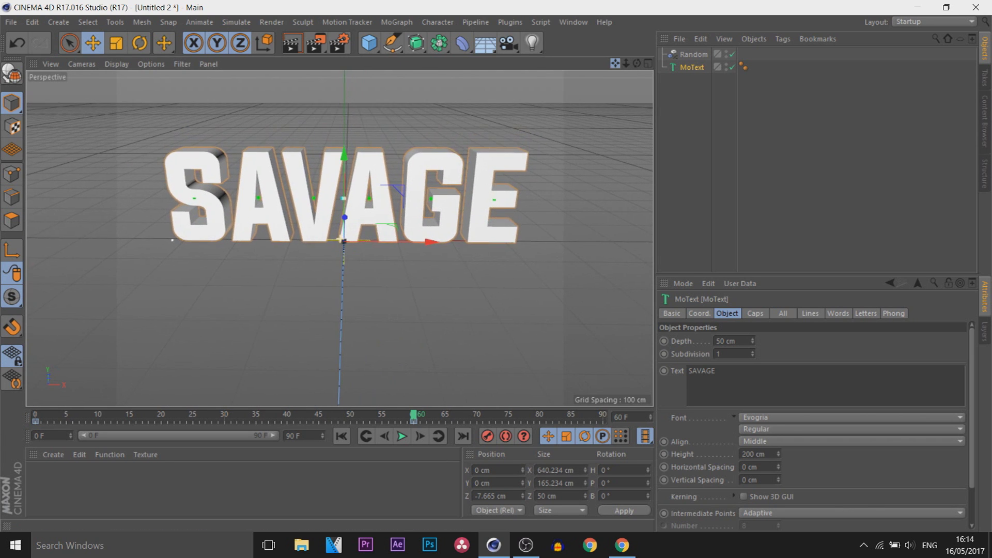
{"action": "left_click", "coordinate": [403, 437]}
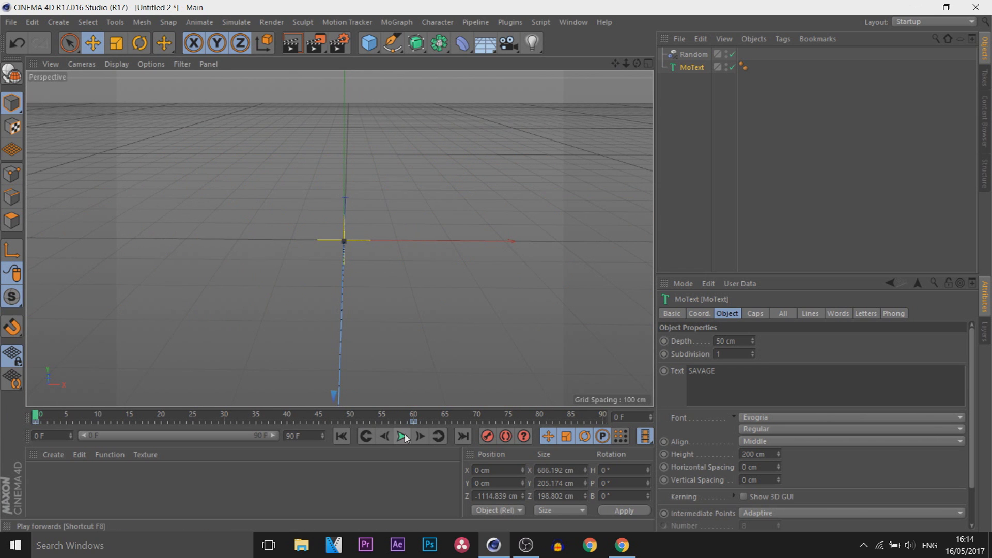
{"action": "left_click", "coordinate": [404, 436]}
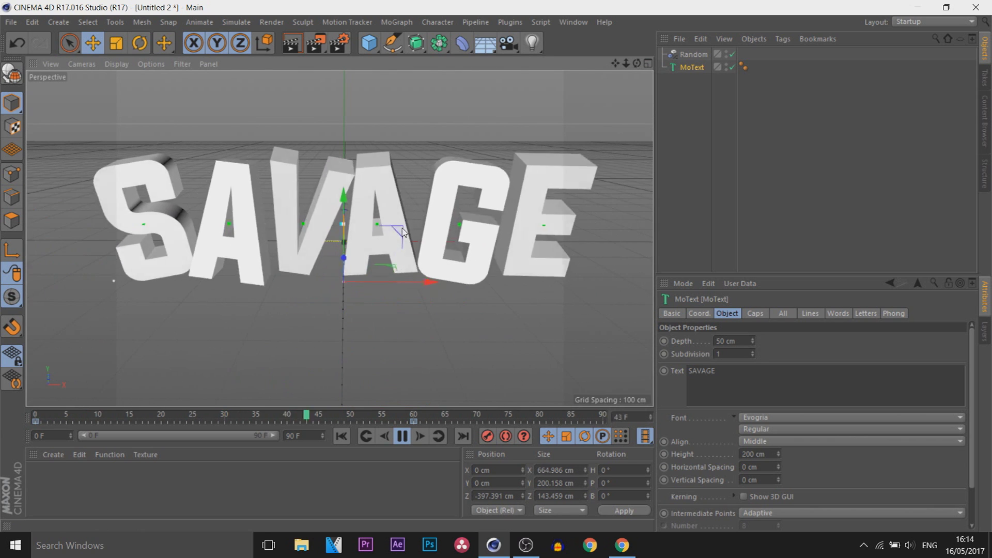
{"action": "left_click", "coordinate": [404, 439]}
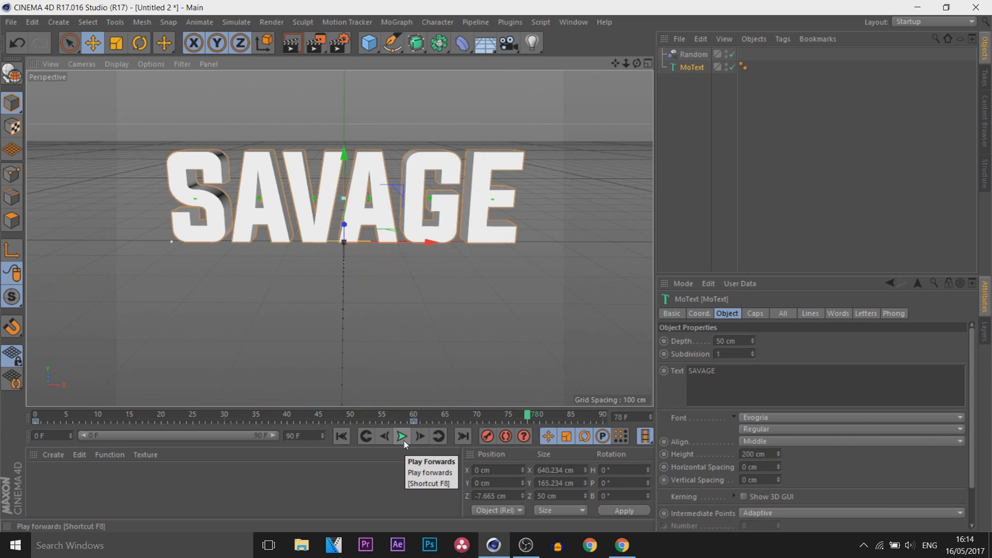
{"action": "left_click", "coordinate": [51, 479]}
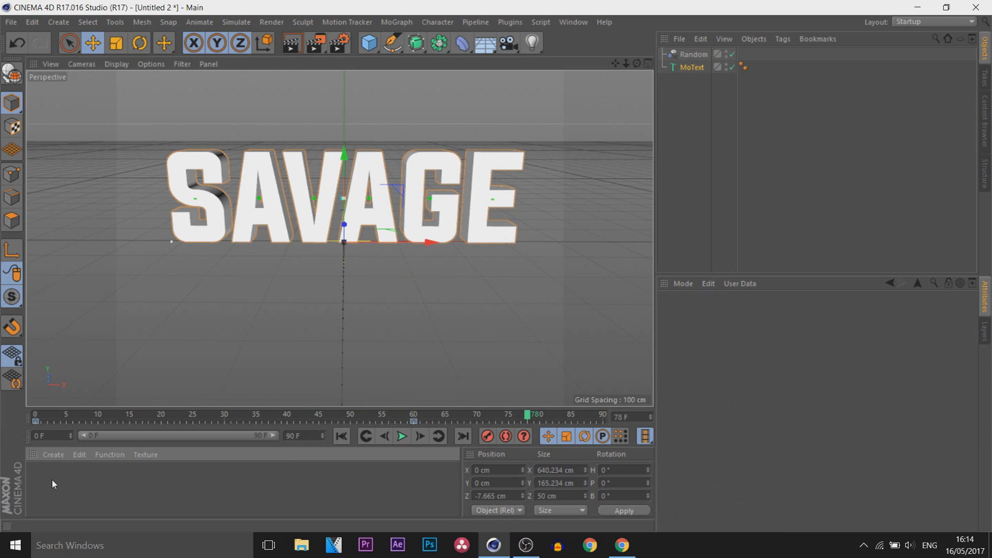